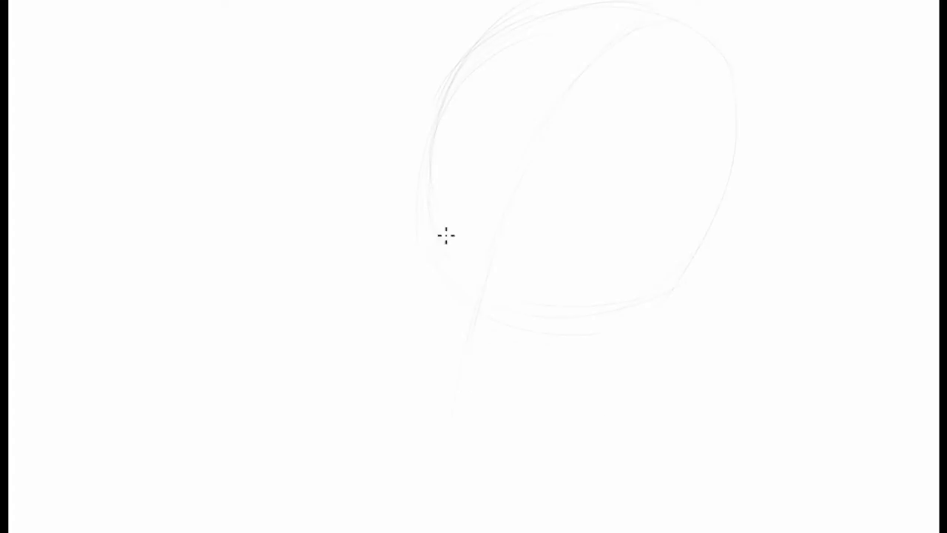
# - Sketch the head's outer curve, face contour, jaw and hair strands sweeping upper right
pyautogui.moveTo(747, 34)
pyautogui.mouseDown()
pyautogui.moveTo(774, 175)
pyautogui.moveTo(563, 400)
pyautogui.mouseUp()
pyautogui.moveTo(437, 103)
pyautogui.mouseDown()
pyautogui.moveTo(421, 209)
pyautogui.moveTo(419, 343)
pyautogui.moveTo(487, 403)
pyautogui.moveTo(762, 276)
pyautogui.mouseUp()
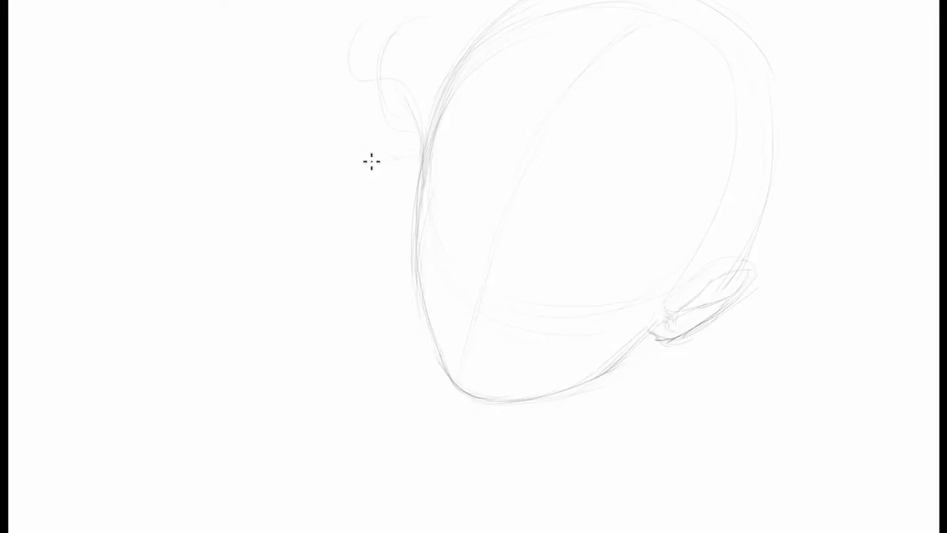
pyautogui.moveTo(711, 252); pyautogui.dragTo(899, 0)
pyautogui.moveTo(732, 237); pyautogui.dragTo(902, 89)
pyautogui.moveTo(743, 244); pyautogui.dragTo(897, 226)
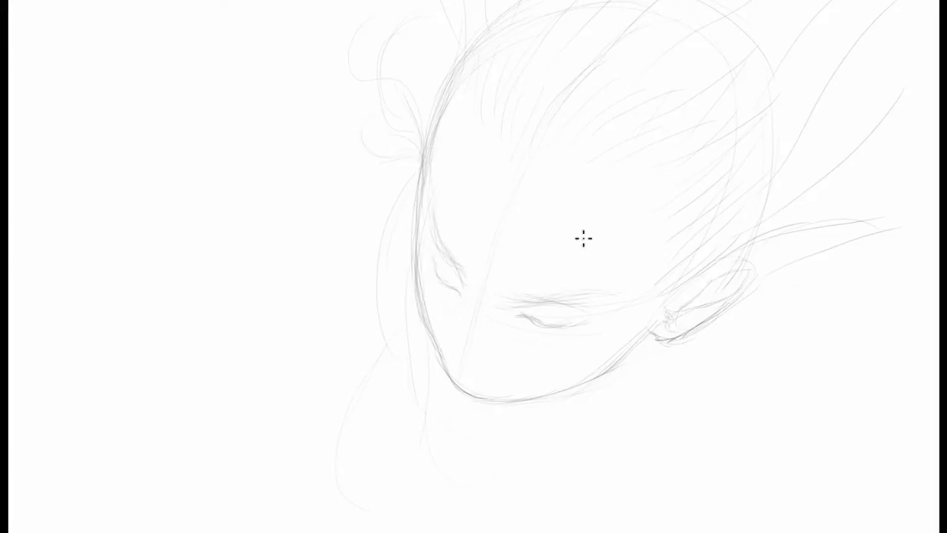
pyautogui.moveTo(453, 97)
pyautogui.mouseDown()
pyautogui.moveTo(420, 222)
pyautogui.moveTo(414, 318)
pyautogui.mouseUp()
pyautogui.moveTo(448, 353)
pyautogui.mouseDown()
pyautogui.moveTo(463, 370)
pyautogui.moveTo(614, 370)
pyautogui.mouseUp()
pyautogui.moveTo(518, 396); pyautogui.dragTo(659, 325)
# - Sketch hair strokes left of and above the head, plus the mouth and closed eye
pyautogui.moveTo(418, 211); pyautogui.dragTo(355, 295)
pyautogui.moveTo(433, 156); pyautogui.dragTo(296, 100)
pyautogui.moveTo(488, 58); pyautogui.dragTo(222, 55)
pyautogui.moveTo(348, 15); pyautogui.dragTo(148, 45)
pyautogui.moveTo(615, 15); pyautogui.dragTo(318, 30)
pyautogui.moveTo(762, 4); pyautogui.dragTo(688, 26)
pyautogui.moveTo(406, 156); pyautogui.dragTo(344, 318)
pyautogui.moveTo(379, 279); pyautogui.dragTo(348, 294)
pyautogui.moveTo(525, 310); pyautogui.dragTo(626, 317)
# - Nudge the eye up with the Lasso, then add the jaw, ear outline and long hair strokes
pyautogui.moveTo(595, 316); pyautogui.dragTo(594, 303)
pyautogui.moveTo(488, 315)
pyautogui.mouseDown()
pyautogui.moveTo(501, 330)
pyautogui.moveTo(498, 364)
pyautogui.mouseUp()
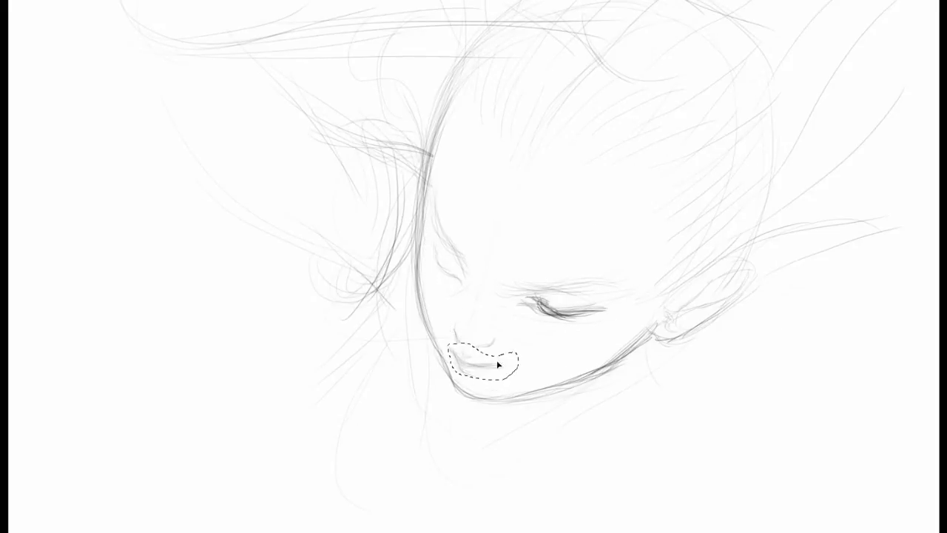
pyautogui.moveTo(451, 393)
pyautogui.mouseDown()
pyautogui.moveTo(607, 364)
pyautogui.moveTo(733, 270)
pyautogui.mouseUp()
pyautogui.moveTo(680, 285); pyautogui.dragTo(814, 280)
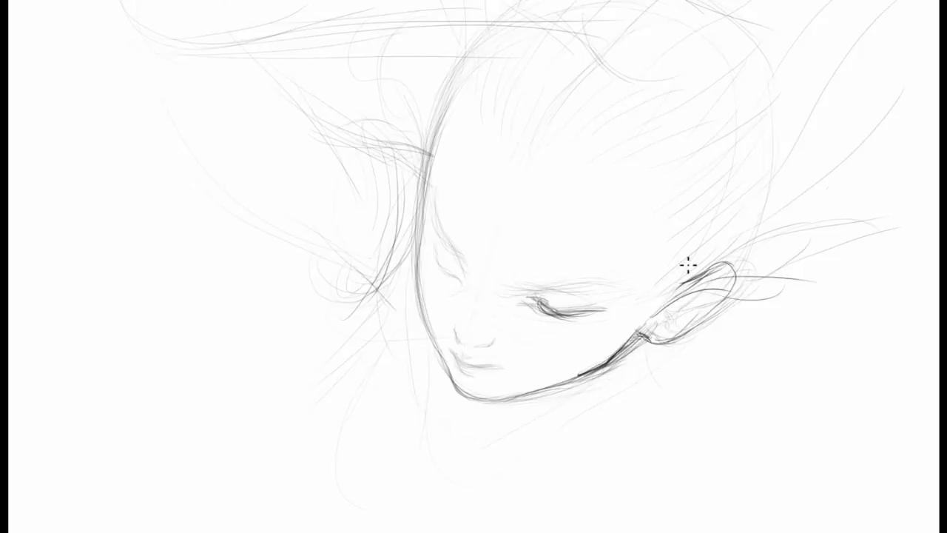
pyautogui.moveTo(859, 119); pyautogui.dragTo(762, 252)
pyautogui.moveTo(103, 0); pyautogui.dragTo(341, 270)
pyautogui.moveTo(244, 42); pyautogui.dragTo(364, 177)
# - Sketch the arm, neck, shoulder and long body lines
pyautogui.moveTo(326, 125); pyautogui.dragTo(429, 152)
pyautogui.moveTo(400, 296); pyautogui.dragTo(367, 470)
pyautogui.moveTo(397, 367); pyautogui.dragTo(344, 532)
pyautogui.moveTo(755, 415)
pyautogui.mouseDown()
pyautogui.moveTo(670, 532)
pyautogui.moveTo(917, 405)
pyautogui.mouseUp()
pyautogui.moveTo(400, 359); pyautogui.dragTo(359, 518)
pyautogui.moveTo(385, 288); pyautogui.dragTo(370, 444)
pyautogui.moveTo(392, 311); pyautogui.dragTo(407, 411)
# - Sketch the raised hand and fingers at the top right, plus the top hair line
pyautogui.moveTo(592, 0); pyautogui.dragTo(740, 74)
pyautogui.moveTo(748, 29); pyautogui.dragTo(696, 126)
pyautogui.moveTo(754, 59)
pyautogui.mouseDown()
pyautogui.moveTo(706, 143)
pyautogui.moveTo(666, 139)
pyautogui.mouseUp()
pyautogui.moveTo(623, 74); pyautogui.dragTo(679, 146)
pyautogui.moveTo(284, 32); pyautogui.dragTo(513, 21)
# - Add body strokes and lines by the ear, darken the jaw, and slightly enlarge and reposition the hand
pyautogui.moveTo(744, 261)
pyautogui.mouseDown()
pyautogui.moveTo(792, 310)
pyautogui.moveTo(921, 314)
pyautogui.mouseUp()
pyautogui.moveTo(784, 362); pyautogui.dragTo(643, 473)
pyautogui.moveTo(740, 422); pyautogui.dragTo(925, 407)
pyautogui.moveTo(431, 152); pyautogui.dragTo(420, 331)
pyautogui.moveTo(459, 388); pyautogui.dragTo(588, 376)
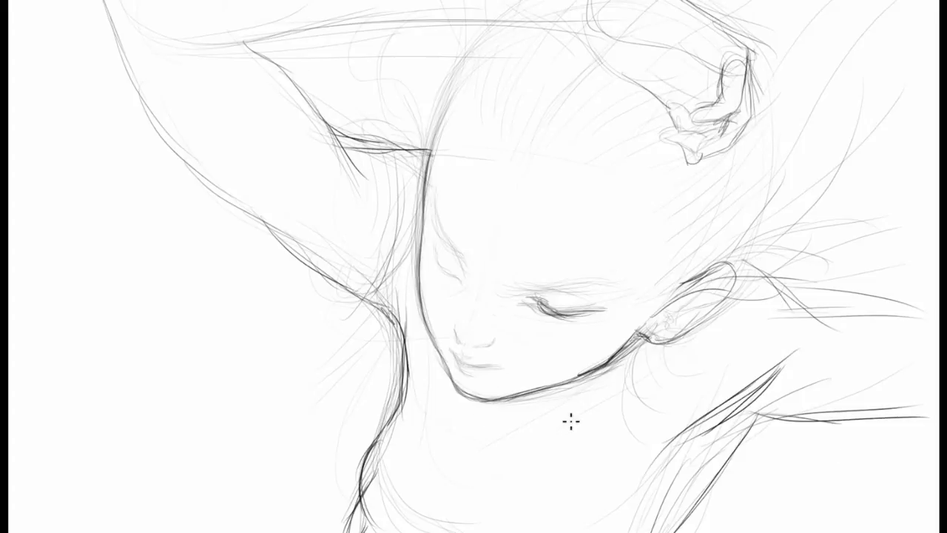
pyautogui.moveTo(811, 190); pyautogui.dragTo(825, 209)
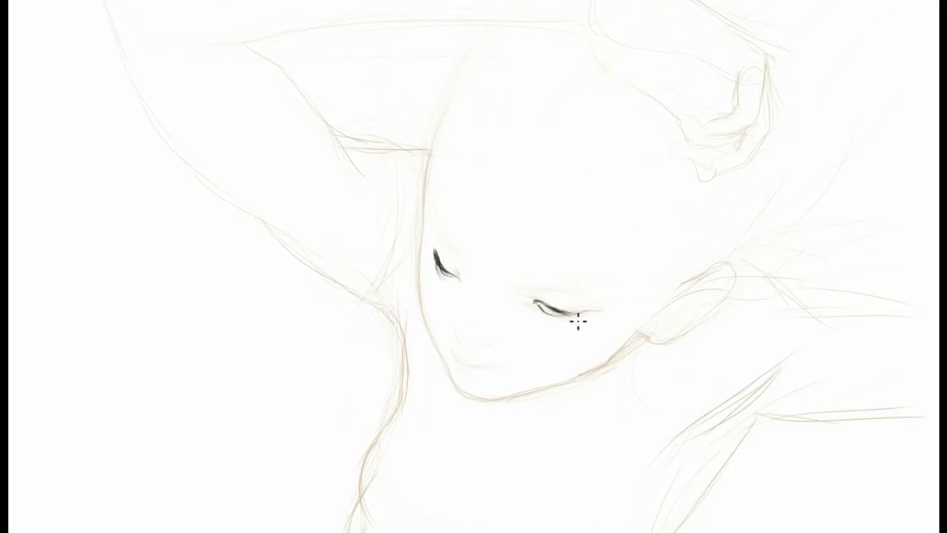
# - Ink the eyebrow and lash line, flip the canvas horizontally, then ink the cheek-to-jaw contour and ear
pyautogui.moveTo(520, 288); pyautogui.dragTo(616, 293)
pyautogui.moveTo(434, 203); pyautogui.dragTo(460, 268)
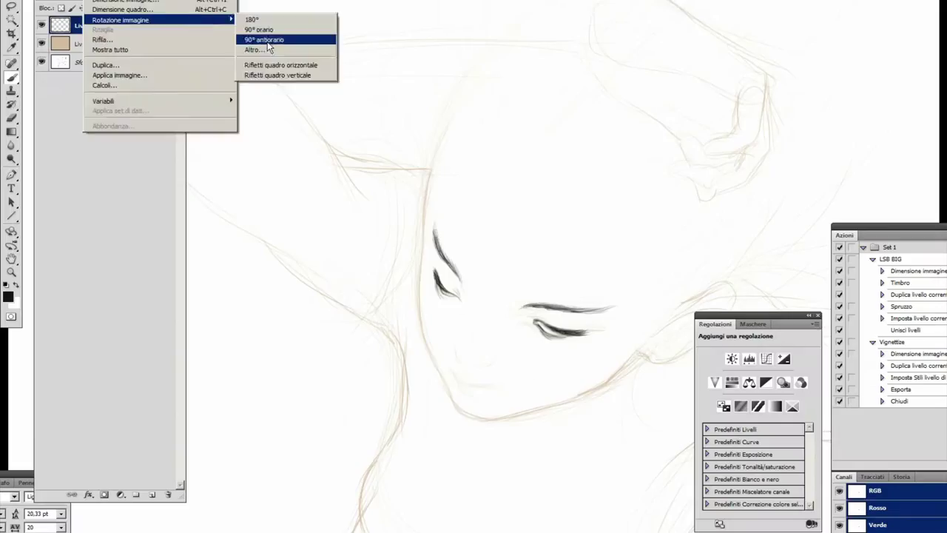
pyautogui.click(268, 42)
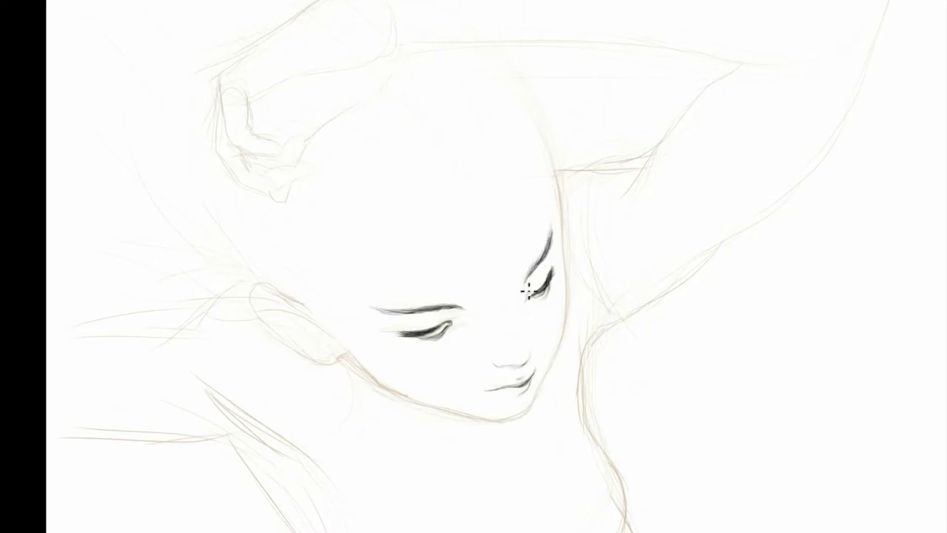
pyautogui.moveTo(557, 194)
pyautogui.mouseDown()
pyautogui.moveTo(561, 355)
pyautogui.moveTo(380, 388)
pyautogui.mouseUp()
pyautogui.moveTo(263, 293); pyautogui.dragTo(342, 360)
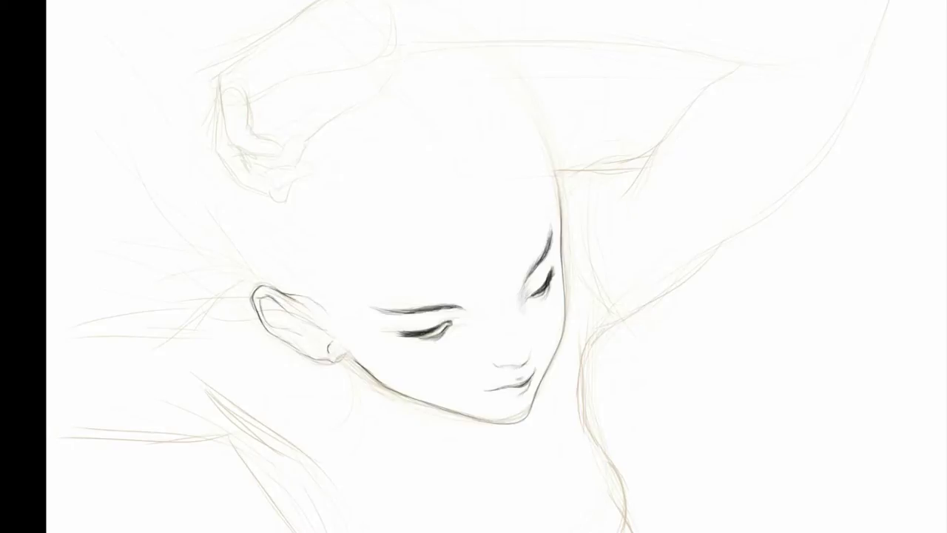
# - Add wispy hair by the temple and ear and long sweeping strands left of the head
pyautogui.moveTo(568, 253); pyautogui.dragTo(613, 165)
pyautogui.moveTo(296, 281); pyautogui.dragTo(219, 254)
pyautogui.moveTo(259, 314); pyautogui.dragTo(196, 303)
pyautogui.moveTo(318, 285); pyautogui.dragTo(295, 200)
pyautogui.moveTo(555, 82); pyautogui.dragTo(577, 200)
pyautogui.moveTo(244, 252); pyautogui.dragTo(70, 141)
pyautogui.moveTo(200, 255); pyautogui.dragTo(49, 204)
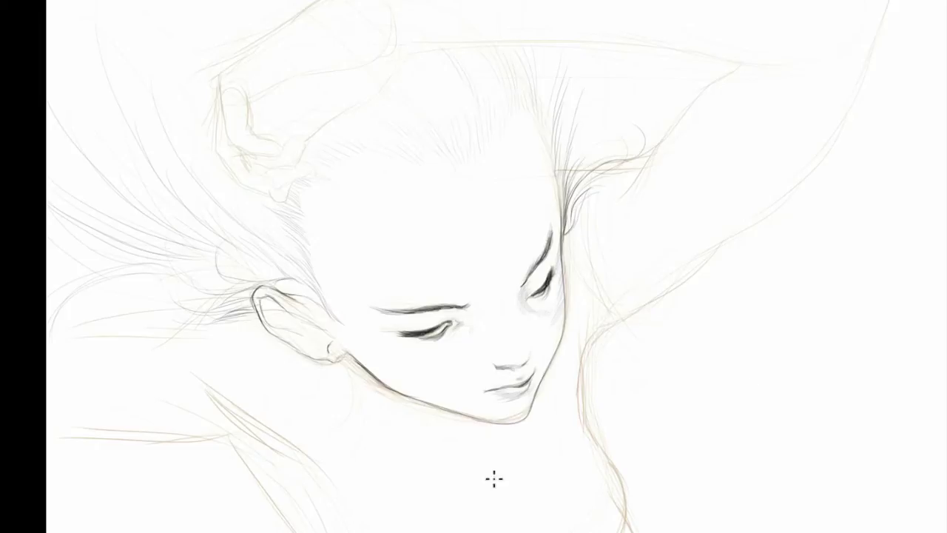
# - Paint a dense dark hair tuft at the temple
pyautogui.moveTo(330, 315); pyautogui.dragTo(297, 221)
pyautogui.moveTo(636, 164)
pyautogui.mouseDown()
pyautogui.moveTo(584, 204)
pyautogui.moveTo(568, 235)
pyautogui.moveTo(629, 67)
pyautogui.mouseUp()
pyautogui.moveTo(570, 177)
pyautogui.mouseDown()
pyautogui.moveTo(623, 117)
pyautogui.moveTo(585, 138)
pyautogui.mouseUp()
pyautogui.moveTo(596, 170)
pyautogui.mouseDown()
pyautogui.moveTo(566, 131)
pyautogui.moveTo(561, 78)
pyautogui.mouseUp()
pyautogui.moveTo(577, 191); pyautogui.dragTo(554, 133)
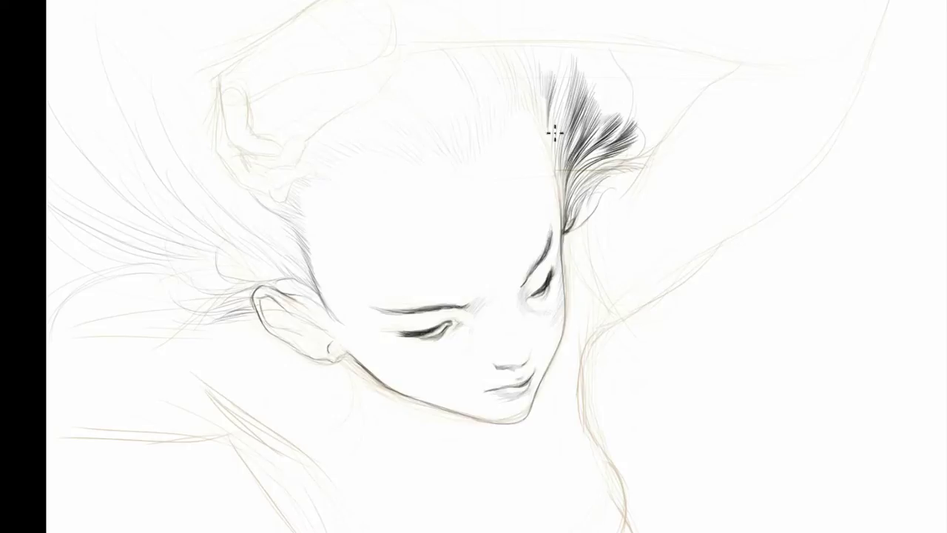
pyautogui.moveTo(573, 172); pyautogui.dragTo(551, 74)
pyautogui.moveTo(595, 108); pyautogui.dragTo(634, 80)
pyautogui.moveTo(624, 158); pyautogui.dragTo(659, 74)
pyautogui.moveTo(623, 176)
pyautogui.mouseDown()
pyautogui.moveTo(568, 219)
pyautogui.moveTo(564, 244)
pyautogui.mouseUp()
# - Add strands sweeping down the lower temple and along the tuft's left edge and hairline
pyautogui.moveTo(600, 188); pyautogui.dragTo(566, 261)
pyautogui.moveTo(567, 226); pyautogui.dragTo(560, 161)
pyautogui.moveTo(562, 227); pyautogui.dragTo(554, 162)
pyautogui.moveTo(571, 122); pyautogui.dragTo(563, 158)
pyautogui.moveTo(514, 118); pyautogui.dragTo(555, 171)
pyautogui.moveTo(474, 156)
pyautogui.mouseDown()
pyautogui.moveTo(488, 111)
pyautogui.moveTo(465, 146)
pyautogui.moveTo(433, 131)
pyautogui.mouseUp()
# - Draw dark strands along the forehead hairline and the tuft's top and right edge
pyautogui.moveTo(508, 121)
pyautogui.mouseDown()
pyautogui.moveTo(497, 93)
pyautogui.moveTo(468, 74)
pyautogui.mouseUp()
pyautogui.moveTo(424, 157); pyautogui.dragTo(370, 138)
pyautogui.moveTo(362, 165); pyautogui.dragTo(314, 142)
pyautogui.moveTo(520, 90)
pyautogui.mouseDown()
pyautogui.moveTo(527, 42)
pyautogui.moveTo(540, 40)
pyautogui.moveTo(570, 88)
pyautogui.mouseUp()
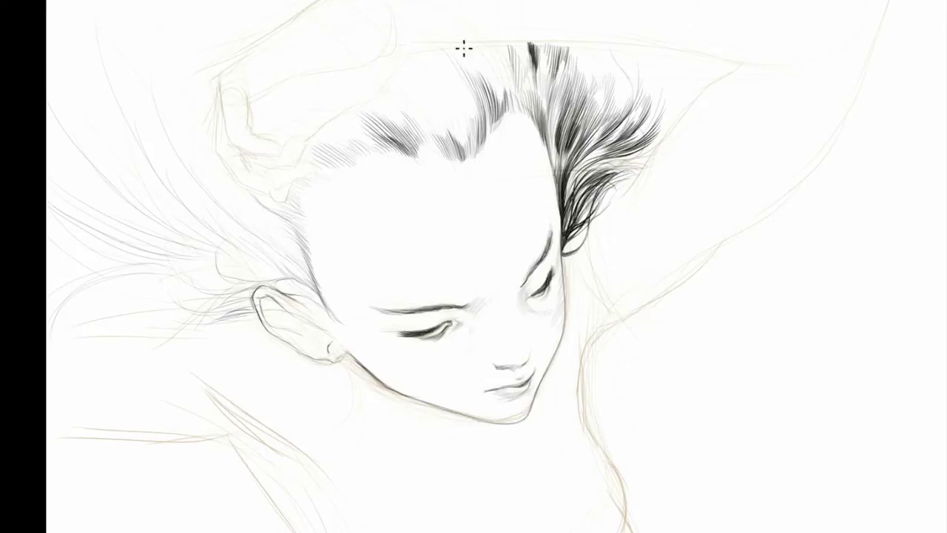
pyautogui.moveTo(464, 48); pyautogui.dragTo(482, 74)
pyautogui.moveTo(495, 43); pyautogui.dragTo(522, 83)
pyautogui.moveTo(527, 45); pyautogui.dragTo(530, 96)
pyautogui.moveTo(656, 82)
pyautogui.mouseDown()
pyautogui.moveTo(662, 55)
pyautogui.moveTo(669, 131)
pyautogui.mouseUp()
pyautogui.moveTo(740, 66); pyautogui.dragTo(650, 172)
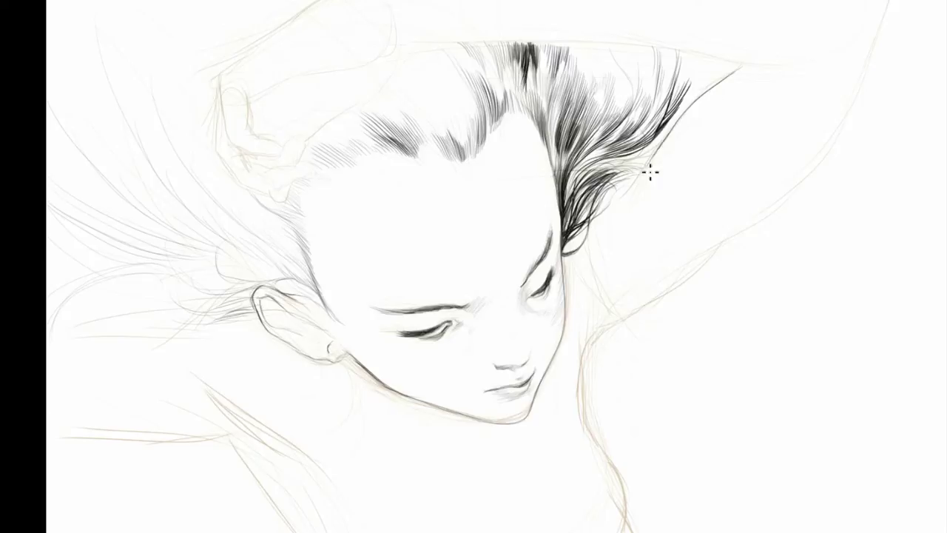
# - Ink the raised arm outline and extend the head outline into the upper arm
pyautogui.moveTo(592, 370)
pyautogui.mouseDown()
pyautogui.moveTo(651, 302)
pyautogui.moveTo(772, 215)
pyautogui.mouseUp()
pyautogui.moveTo(782, 211); pyautogui.dragTo(604, 311)
pyautogui.moveTo(637, 160)
pyautogui.mouseDown()
pyautogui.moveTo(332, 133)
pyautogui.moveTo(209, 142)
pyautogui.mouseUp()
pyautogui.moveTo(169, 74); pyautogui.dragTo(428, 56)
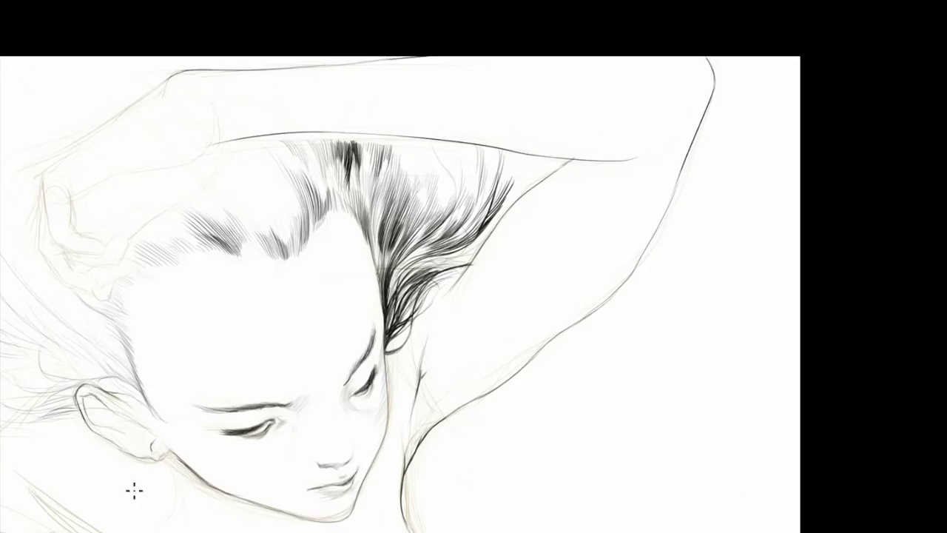
# - Redraw the fingertips and add dark hair strands along the temple and left of the hand
pyautogui.moveTo(134, 490); pyautogui.dragTo(334, 467)
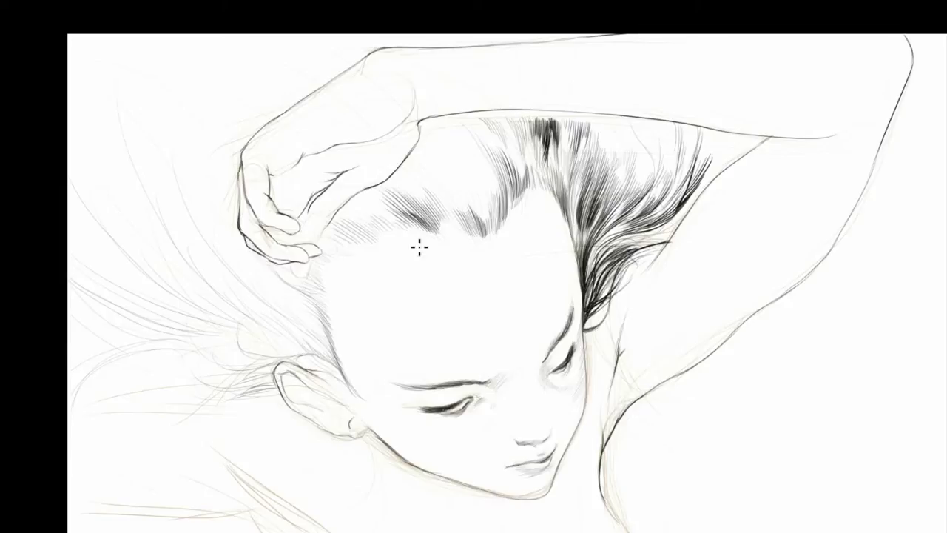
pyautogui.moveTo(305, 244); pyautogui.dragTo(337, 242)
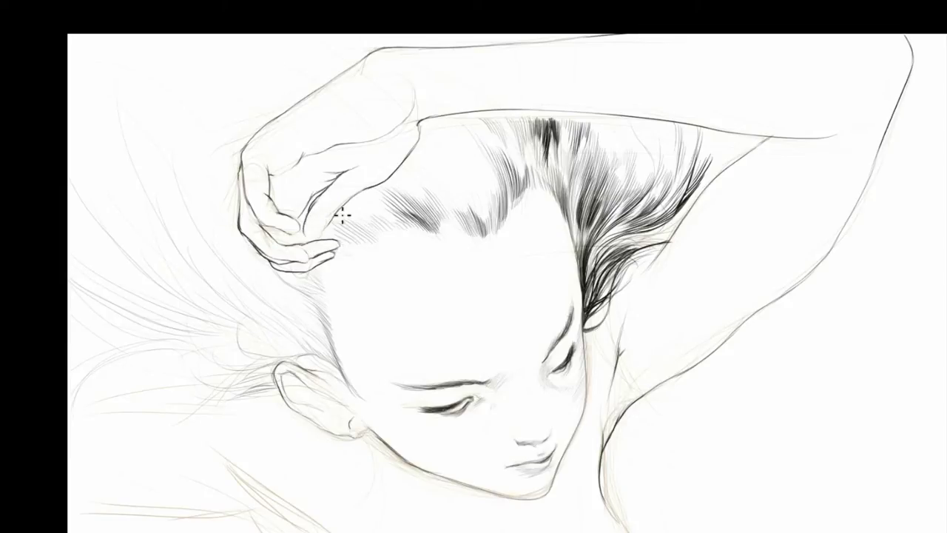
pyautogui.moveTo(353, 285)
pyautogui.mouseDown()
pyautogui.moveTo(368, 233)
pyautogui.moveTo(347, 258)
pyautogui.moveTo(278, 298)
pyautogui.mouseUp()
pyautogui.moveTo(199, 212); pyautogui.dragTo(281, 289)
pyautogui.moveTo(310, 326); pyautogui.dragTo(222, 314)
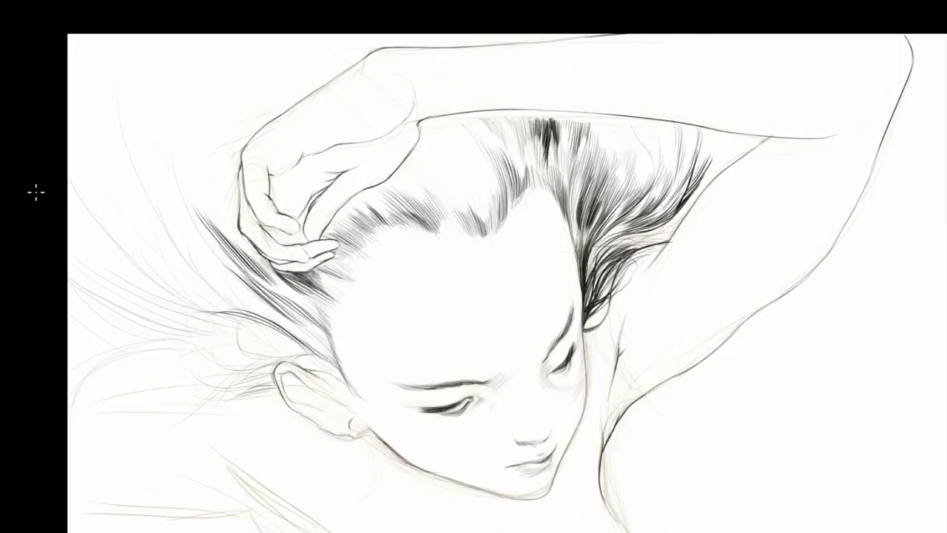
# - Add dense strands along the top hairline and in the right hair lock
pyautogui.moveTo(525, 118)
pyautogui.mouseDown()
pyautogui.moveTo(580, 126)
pyautogui.moveTo(624, 148)
pyautogui.moveTo(744, 133)
pyautogui.moveTo(560, 126)
pyautogui.moveTo(603, 148)
pyautogui.moveTo(595, 178)
pyautogui.mouseUp()
pyautogui.moveTo(607, 119); pyautogui.dragTo(626, 193)
pyautogui.moveTo(603, 243); pyautogui.dragTo(589, 292)
pyautogui.moveTo(629, 235); pyautogui.dragTo(592, 281)
pyautogui.moveTo(638, 210)
pyautogui.mouseDown()
pyautogui.moveTo(591, 252)
pyautogui.moveTo(586, 314)
pyautogui.mouseUp()
pyautogui.moveTo(688, 211); pyautogui.dragTo(635, 248)
pyautogui.rightClick(777, 278)
pyautogui.press('Escape')
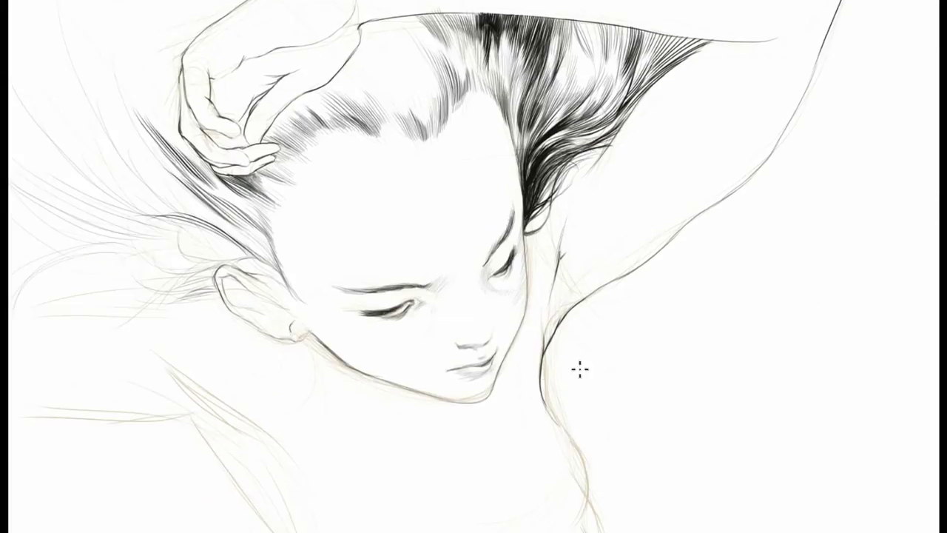
# - Darken the neck line and draw cleaner shoulder and back lines on the left
pyautogui.moveTo(545, 400); pyautogui.dragTo(592, 503)
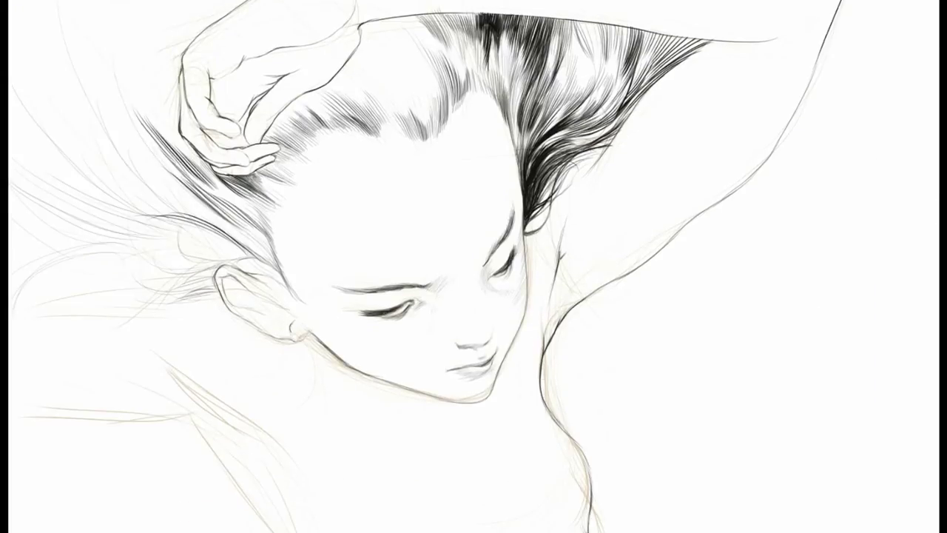
pyautogui.moveTo(129, 285); pyautogui.dragTo(282, 284)
pyautogui.moveTo(207, 383)
pyautogui.mouseDown()
pyautogui.moveTo(318, 388)
pyautogui.moveTo(405, 481)
pyautogui.mouseUp()
pyautogui.moveTo(336, 260); pyautogui.dragTo(264, 285)
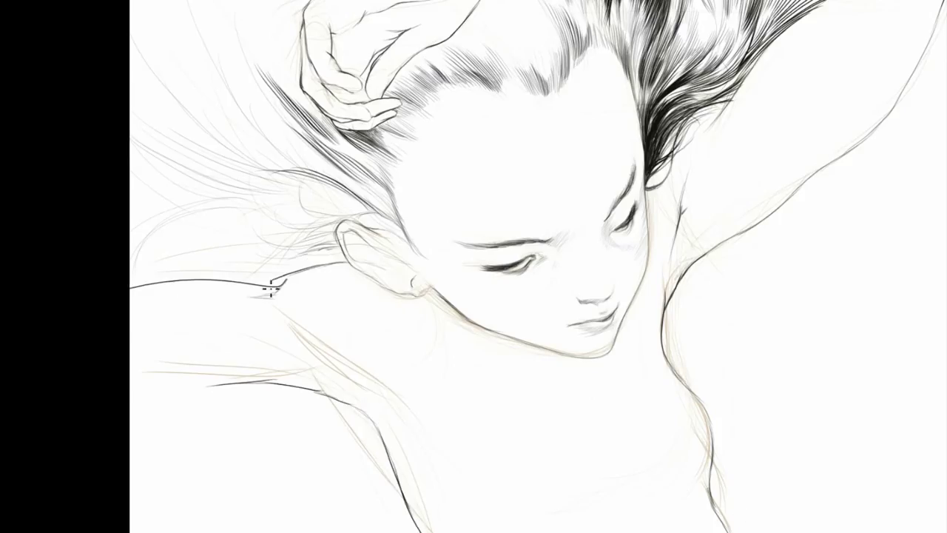
pyautogui.moveTo(174, 129); pyautogui.dragTo(166, 155)
# - Draw long hair strands from the top left down toward the ear and temple
pyautogui.moveTo(222, 4); pyautogui.dragTo(166, 152)
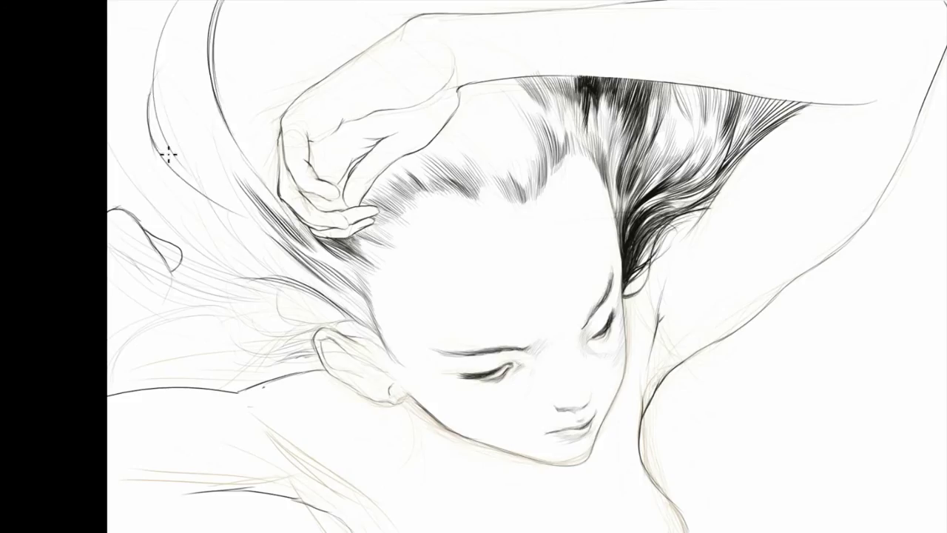
pyautogui.moveTo(189, 7); pyautogui.dragTo(222, 178)
pyautogui.moveTo(255, 1)
pyautogui.mouseDown()
pyautogui.moveTo(249, 65)
pyautogui.moveTo(277, 133)
pyautogui.mouseUp()
pyautogui.moveTo(305, 1); pyautogui.dragTo(309, 88)
pyautogui.moveTo(361, 1); pyautogui.dragTo(355, 49)
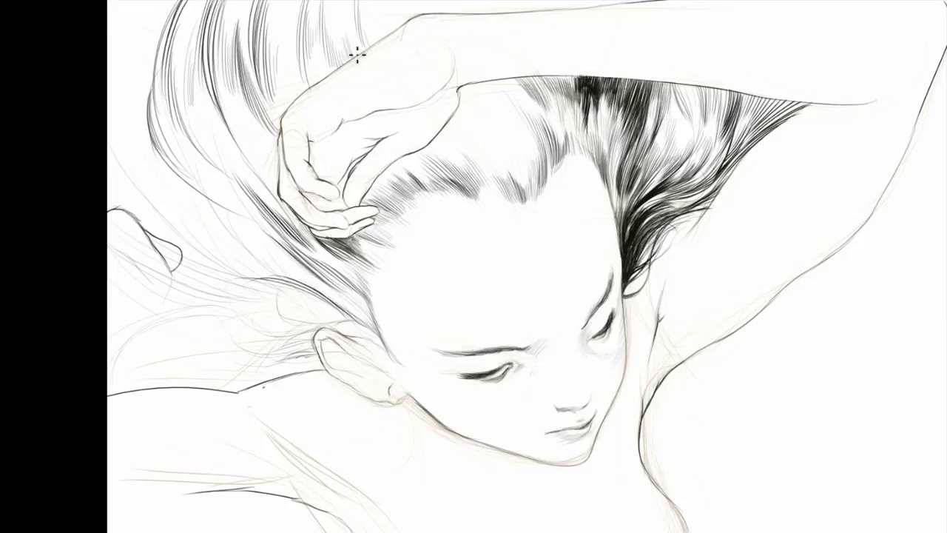
pyautogui.moveTo(392, 2); pyautogui.dragTo(348, 56)
# - Sweep dark hair strands leftward from the temple and ear
pyautogui.moveTo(222, 237); pyautogui.dragTo(362, 318)
pyautogui.moveTo(392, 354); pyautogui.dragTo(292, 300)
pyautogui.moveTo(340, 319); pyautogui.dragTo(203, 280)
pyautogui.moveTo(325, 292); pyautogui.dragTo(188, 251)
pyautogui.moveTo(296, 275); pyautogui.dragTo(163, 225)
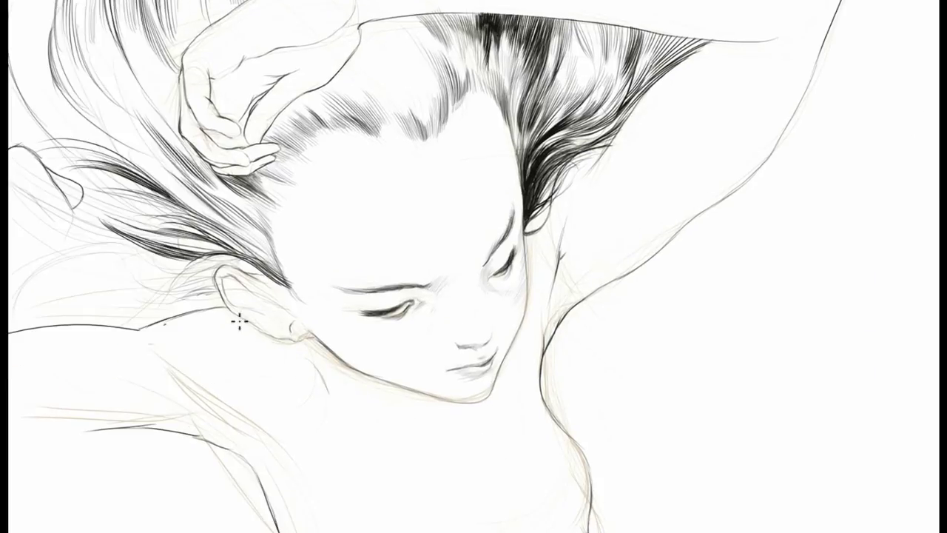
# - Sketch light hatched shading across the neck
pyautogui.moveTo(224, 323)
pyautogui.mouseDown()
pyautogui.moveTo(436, 437)
pyautogui.moveTo(226, 321)
pyautogui.moveTo(294, 381)
pyautogui.mouseUp()
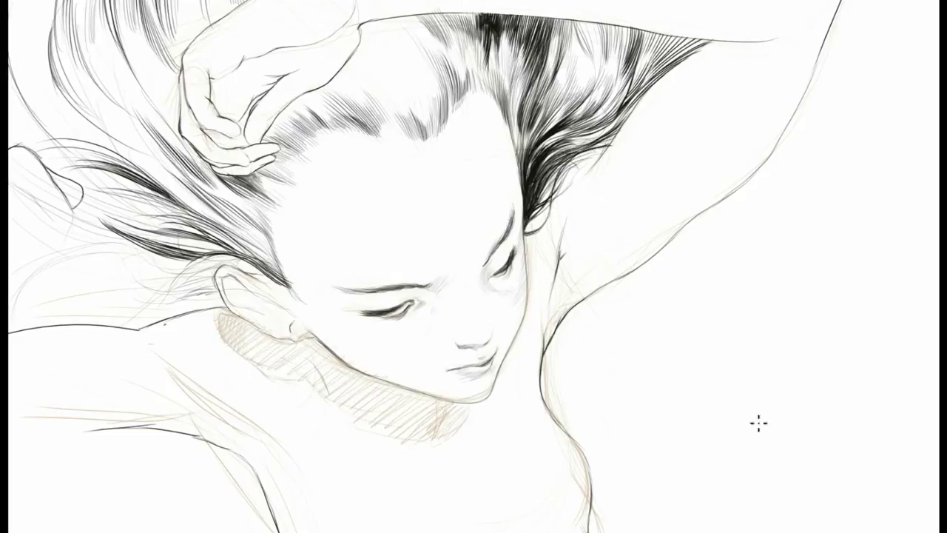
pyautogui.moveTo(444, 414); pyautogui.dragTo(362, 423)
pyautogui.moveTo(218, 312); pyautogui.dragTo(330, 392)
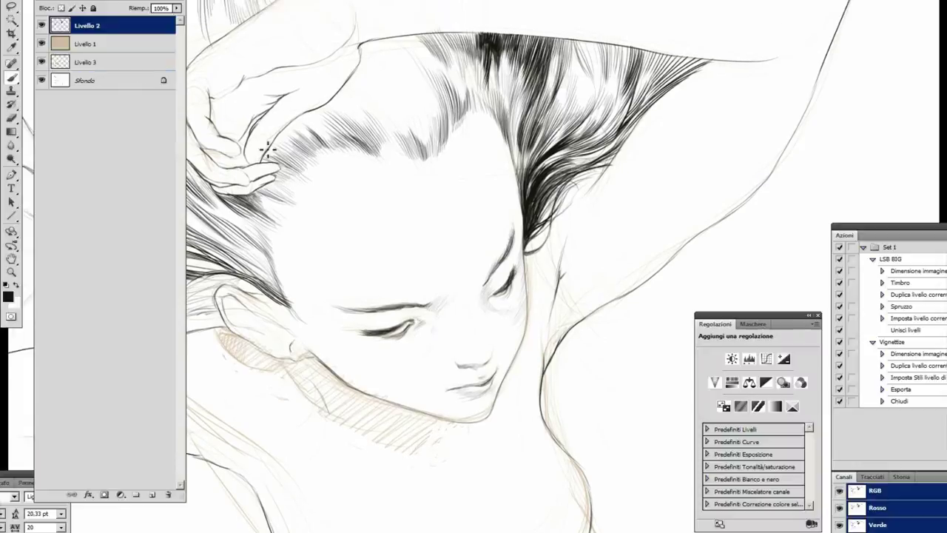
pyautogui.moveTo(268, 348); pyautogui.dragTo(392, 432)
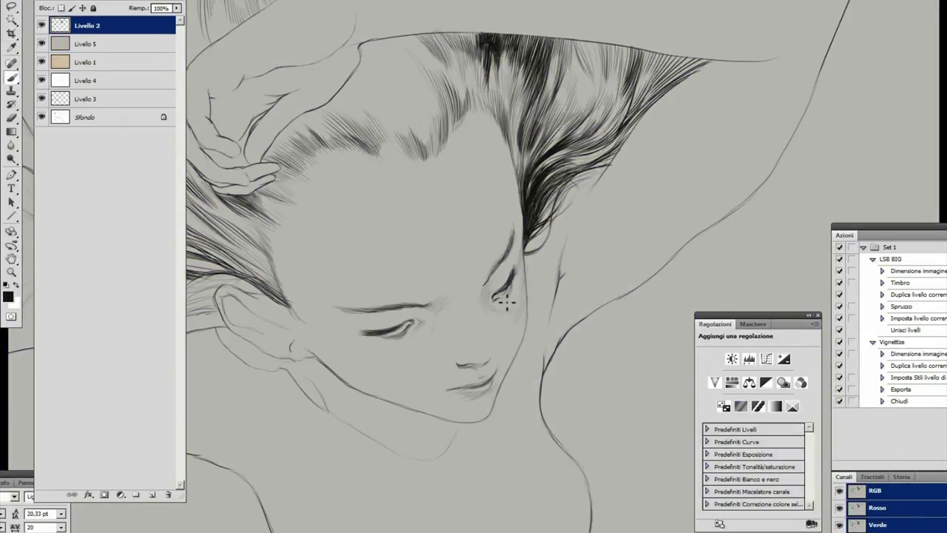
# - Hatch shading on the neck below the ear and jaw
pyautogui.moveTo(218, 327); pyautogui.dragTo(348, 419)
pyautogui.moveTo(214, 327)
pyautogui.mouseDown()
pyautogui.moveTo(339, 373)
pyautogui.moveTo(340, 425)
pyautogui.moveTo(376, 417)
pyautogui.moveTo(451, 455)
pyautogui.mouseUp()
pyautogui.moveTo(347, 429)
pyautogui.mouseDown()
pyautogui.moveTo(439, 440)
pyautogui.moveTo(385, 446)
pyautogui.mouseUp()
pyautogui.moveTo(299, 368)
pyautogui.mouseDown()
pyautogui.moveTo(237, 353)
pyautogui.moveTo(249, 343)
pyautogui.moveTo(259, 359)
pyautogui.moveTo(202, 351)
pyautogui.mouseUp()
pyautogui.moveTo(300, 288); pyautogui.dragTo(491, 277)
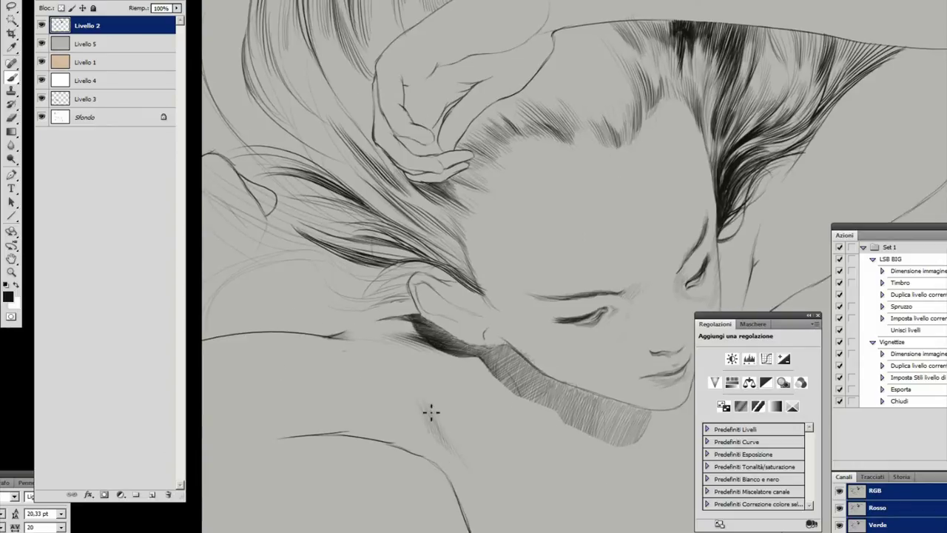
# - Hatch shading near the armpit and build up the neck shadow
pyautogui.moveTo(429, 412); pyautogui.dragTo(211, 390)
pyautogui.moveTo(522, 308)
pyautogui.mouseDown()
pyautogui.moveTo(540, 251)
pyautogui.moveTo(552, 268)
pyautogui.moveTo(527, 325)
pyautogui.mouseUp()
pyautogui.moveTo(562, 173); pyautogui.dragTo(526, 286)
pyautogui.moveTo(474, 426); pyautogui.dragTo(570, 376)
pyautogui.moveTo(395, 357)
pyautogui.mouseDown()
pyautogui.moveTo(446, 372)
pyautogui.moveTo(387, 372)
pyautogui.moveTo(355, 325)
pyautogui.moveTo(429, 359)
pyautogui.mouseUp()
# - Darken the shadow band under the chin and clean its lower edge along the jaw
pyautogui.moveTo(429, 411); pyautogui.dragTo(347, 333)
pyautogui.moveTo(329, 273)
pyautogui.mouseDown()
pyautogui.moveTo(406, 287)
pyautogui.moveTo(356, 304)
pyautogui.mouseUp()
pyautogui.moveTo(414, 299); pyautogui.dragTo(366, 318)
pyautogui.moveTo(422, 326)
pyautogui.mouseDown()
pyautogui.moveTo(366, 281)
pyautogui.moveTo(444, 306)
pyautogui.moveTo(385, 323)
pyautogui.moveTo(354, 319)
pyautogui.mouseUp()
pyautogui.moveTo(311, 262)
pyautogui.mouseDown()
pyautogui.moveTo(449, 299)
pyautogui.moveTo(370, 317)
pyautogui.mouseUp()
pyautogui.moveTo(432, 313); pyautogui.dragTo(384, 322)
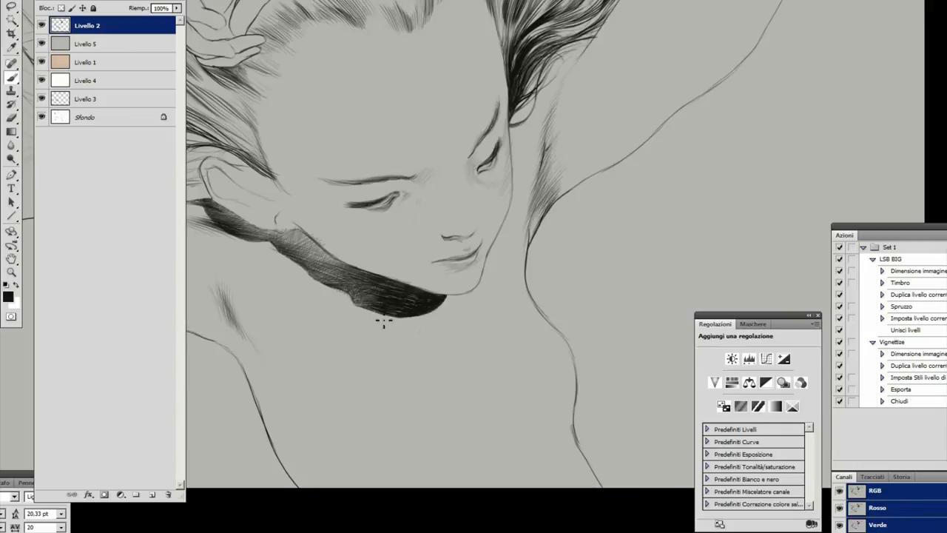
# - Hide the panels and draw dark hair strands around the ear hanging toward the neck
pyautogui.press('Tab')
pyautogui.moveTo(268, 291)
pyautogui.mouseDown()
pyautogui.moveTo(244, 342)
pyautogui.moveTo(171, 288)
pyautogui.moveTo(119, 275)
pyautogui.mouseUp()
pyautogui.moveTo(119, 290); pyautogui.dragTo(95, 323)
# - Draw dark hair strands near the ear, sweeping some up-left from it
pyautogui.moveTo(216, 256); pyautogui.dragTo(167, 265)
pyautogui.moveTo(199, 263); pyautogui.dragTo(148, 293)
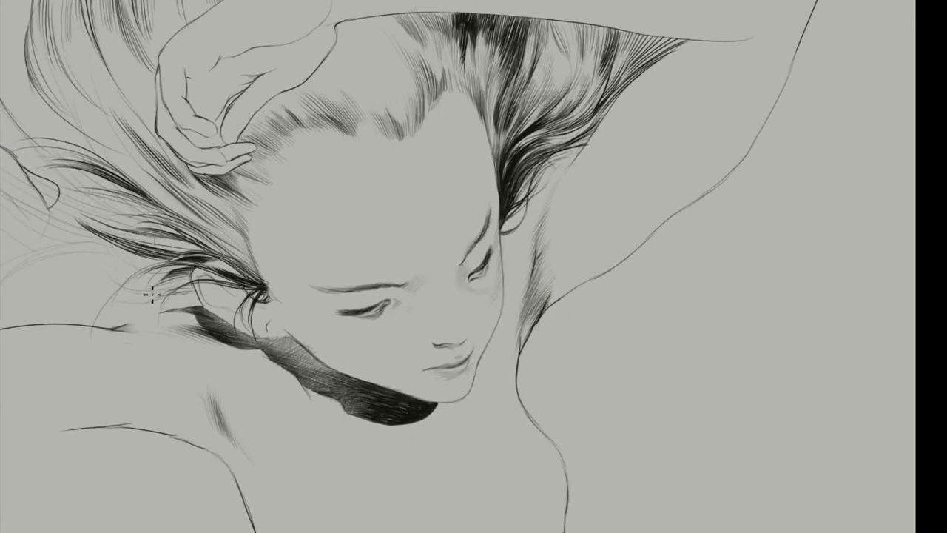
pyautogui.moveTo(205, 287); pyautogui.dragTo(169, 303)
pyautogui.moveTo(215, 293); pyautogui.dragTo(132, 319)
pyautogui.moveTo(257, 273)
pyautogui.mouseDown()
pyautogui.moveTo(213, 232)
pyautogui.moveTo(270, 299)
pyautogui.moveTo(194, 212)
pyautogui.mouseUp()
pyautogui.moveTo(252, 256); pyautogui.dragTo(176, 172)
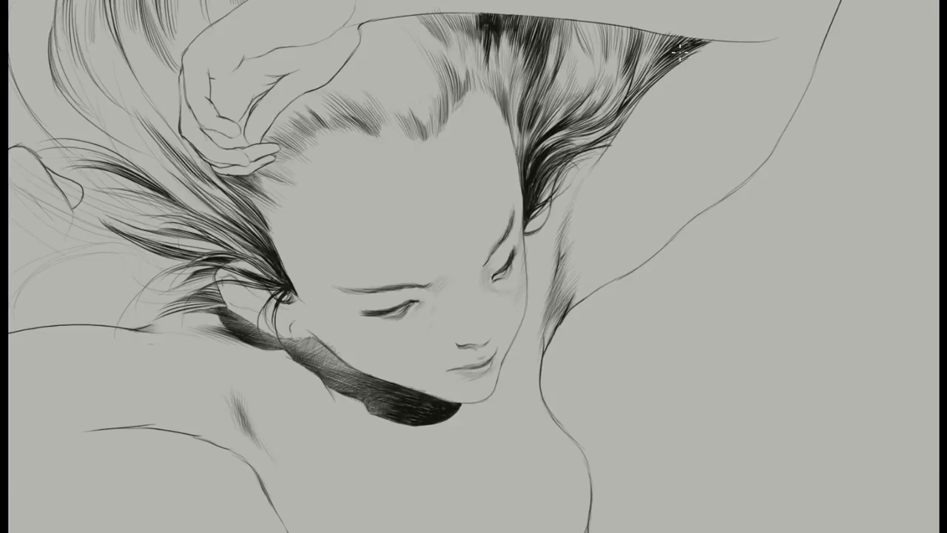
# - Add a thin curved line at top right and dark strokes to the top-left hair
pyautogui.moveTo(927, 3); pyautogui.dragTo(829, 41)
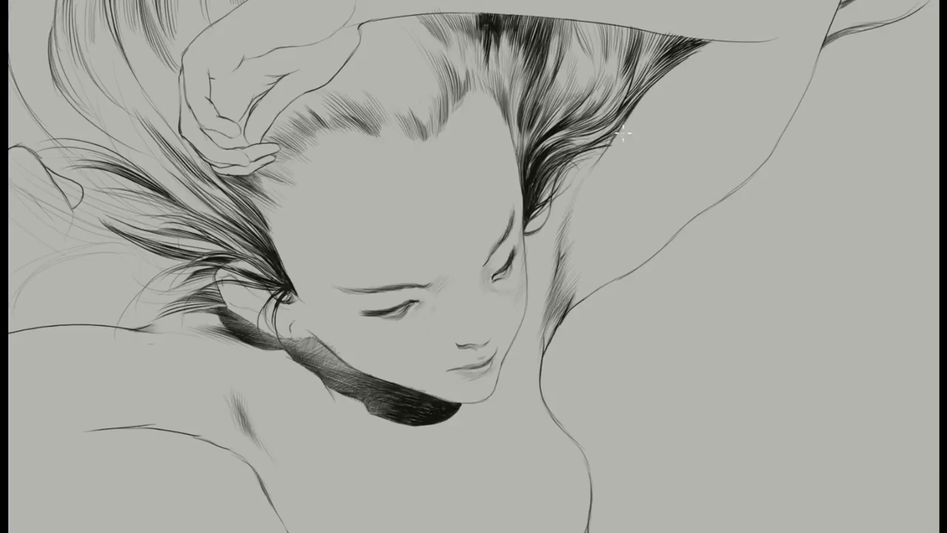
pyautogui.moveTo(185, 163)
pyautogui.mouseDown()
pyautogui.moveTo(220, 17)
pyautogui.moveTo(165, 186)
pyautogui.mouseUp()
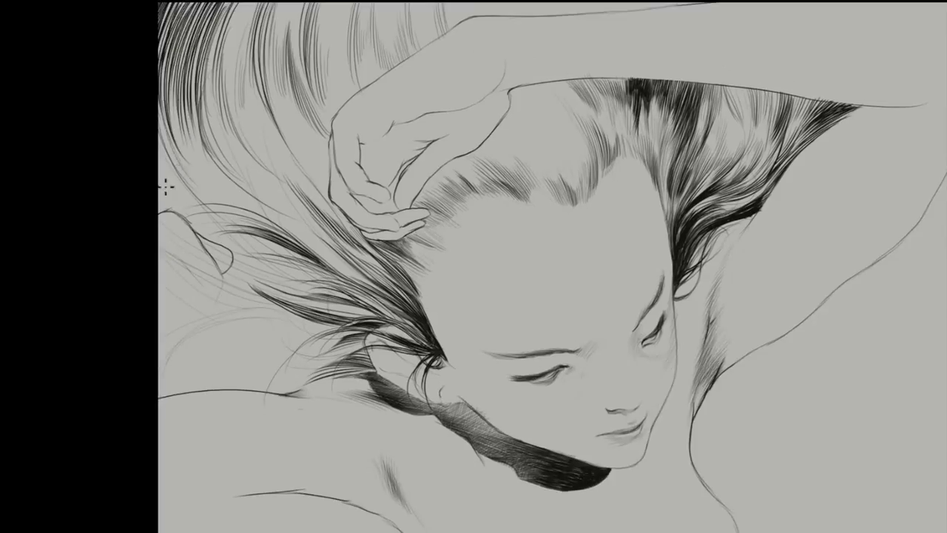
pyautogui.moveTo(170, 96); pyautogui.dragTo(227, 190)
pyautogui.moveTo(281, 207)
pyautogui.mouseDown()
pyautogui.moveTo(226, 16)
pyautogui.moveTo(205, 154)
pyautogui.mouseUp()
# - Add short strokes and long dark strokes across the left hair strands
pyautogui.moveTo(348, 3); pyautogui.dragTo(326, 72)
pyautogui.moveTo(398, 3); pyautogui.dragTo(378, 55)
pyautogui.moveTo(240, 326); pyautogui.dragTo(407, 276)
pyautogui.moveTo(236, 266); pyautogui.dragTo(412, 275)
pyautogui.moveTo(237, 297); pyautogui.dragTo(392, 281)
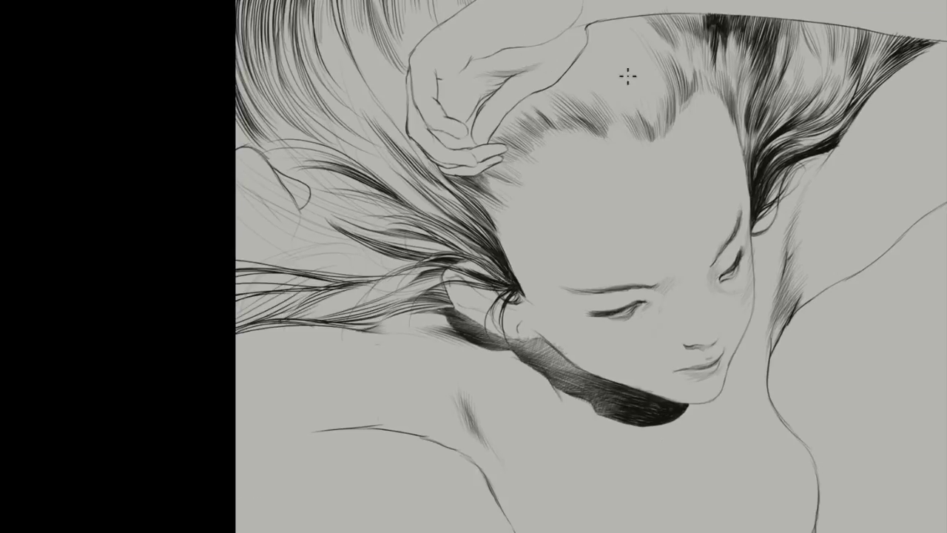
# - Hatch faint shading strokes across the back of the hand
pyautogui.moveTo(550, 40); pyautogui.dragTo(486, 54)
pyautogui.moveTo(516, 43); pyautogui.dragTo(467, 58)
pyautogui.moveTo(574, 49); pyautogui.dragTo(524, 87)
pyautogui.moveTo(549, 77); pyautogui.dragTo(497, 98)
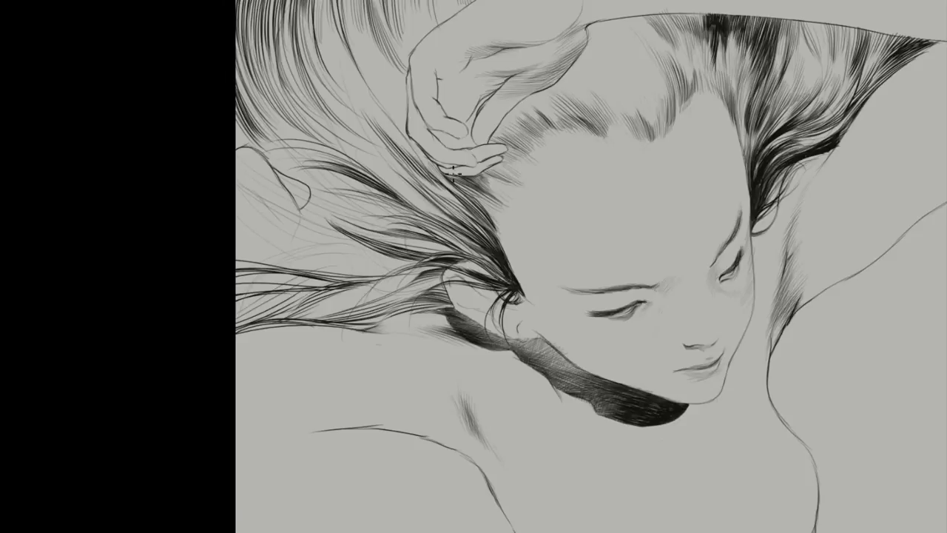
pyautogui.moveTo(577, 33); pyautogui.dragTo(500, 103)
pyautogui.moveTo(555, 47)
pyautogui.mouseDown()
pyautogui.moveTo(541, 70)
pyautogui.moveTo(459, 86)
pyautogui.moveTo(448, 99)
pyautogui.moveTo(459, 76)
pyautogui.mouseUp()
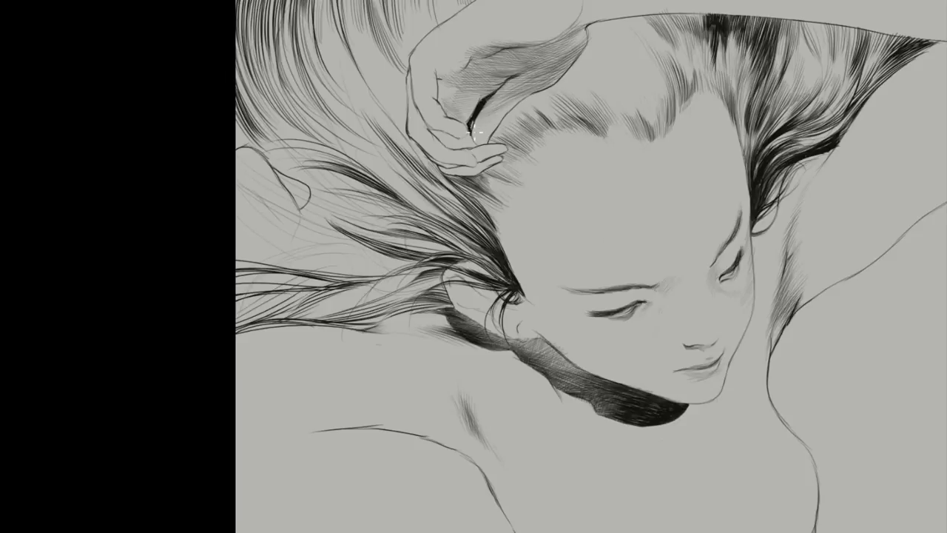
# - Ink thick dark lines along the hand's left edge and the arm's upper edge
pyautogui.moveTo(410, 79); pyautogui.dragTo(399, 126)
pyautogui.moveTo(406, 61); pyautogui.dragTo(405, 133)
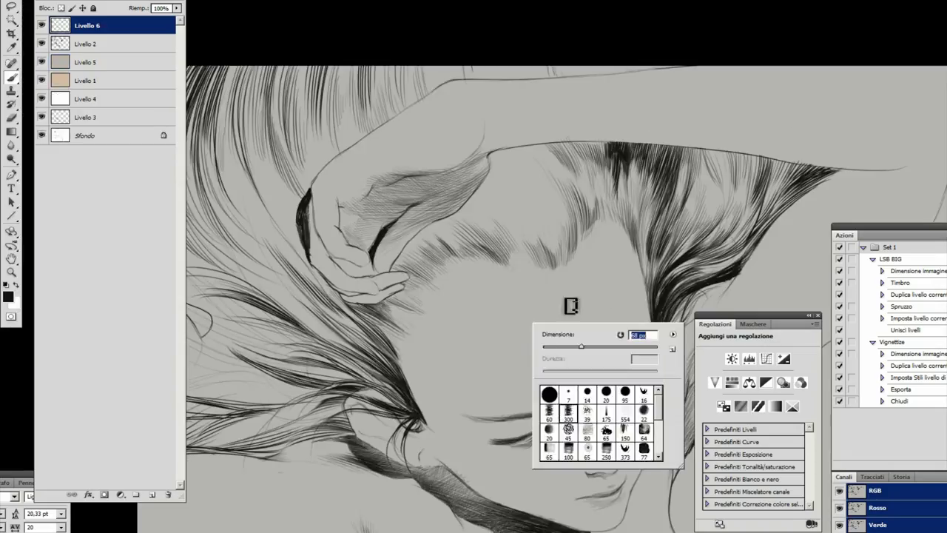
pyautogui.moveTo(448, 85); pyautogui.dragTo(299, 229)
pyautogui.moveTo(694, 65); pyautogui.dragTo(447, 88)
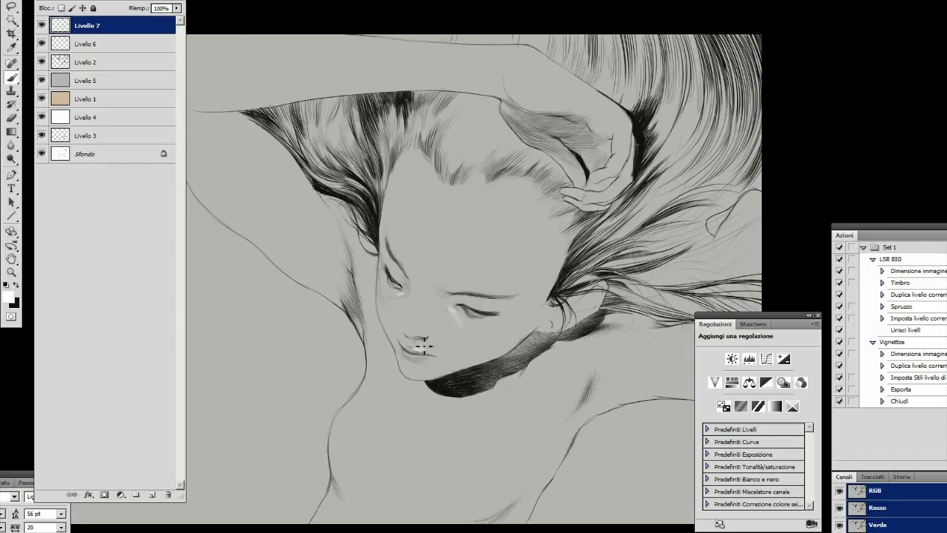
# - Zoom in and paint white highlights on the forehead and the hair at right
pyautogui.hotkey('ctrl', '+')
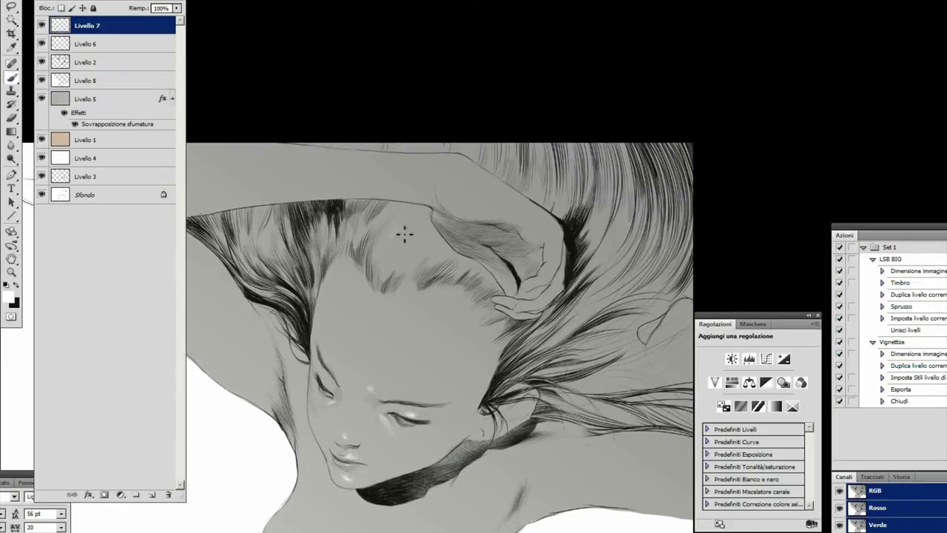
pyautogui.moveTo(404, 235); pyautogui.dragTo(411, 249)
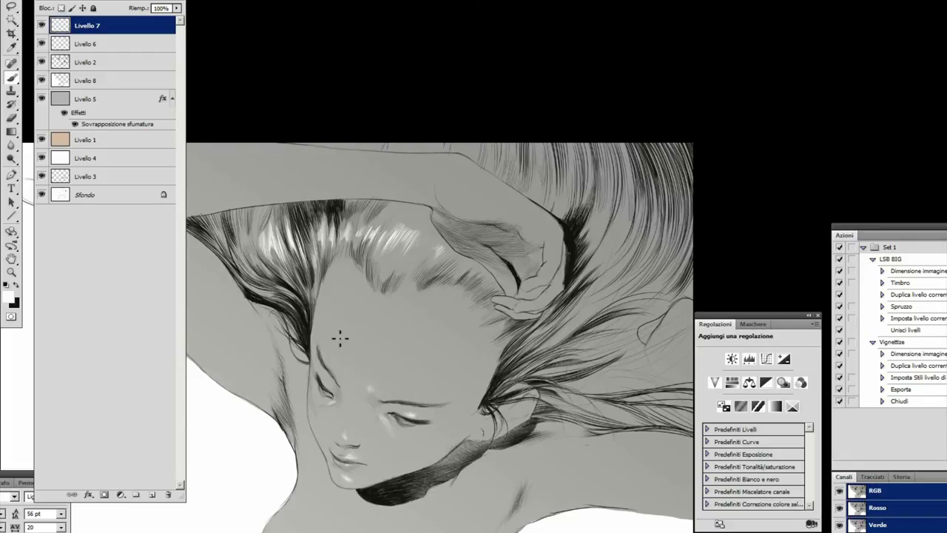
pyautogui.moveTo(340, 338); pyautogui.dragTo(321, 302)
pyautogui.moveTo(614, 292); pyautogui.dragTo(548, 336)
pyautogui.moveTo(611, 225)
pyautogui.mouseDown()
pyautogui.moveTo(570, 296)
pyautogui.moveTo(584, 277)
pyautogui.mouseUp()
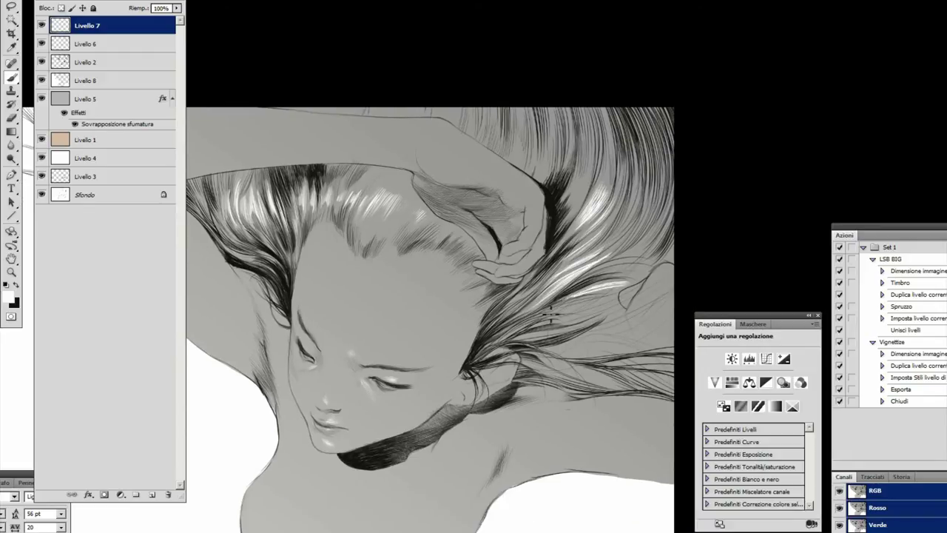
pyautogui.moveTo(552, 315); pyautogui.dragTo(566, 288)
# - On a new layer, brush a faint light forehead stroke, then add another empty layer
pyautogui.click(152, 494)
pyautogui.moveTo(398, 283); pyautogui.dragTo(444, 276)
pyautogui.moveTo(323, 402); pyautogui.dragTo(372, 406)
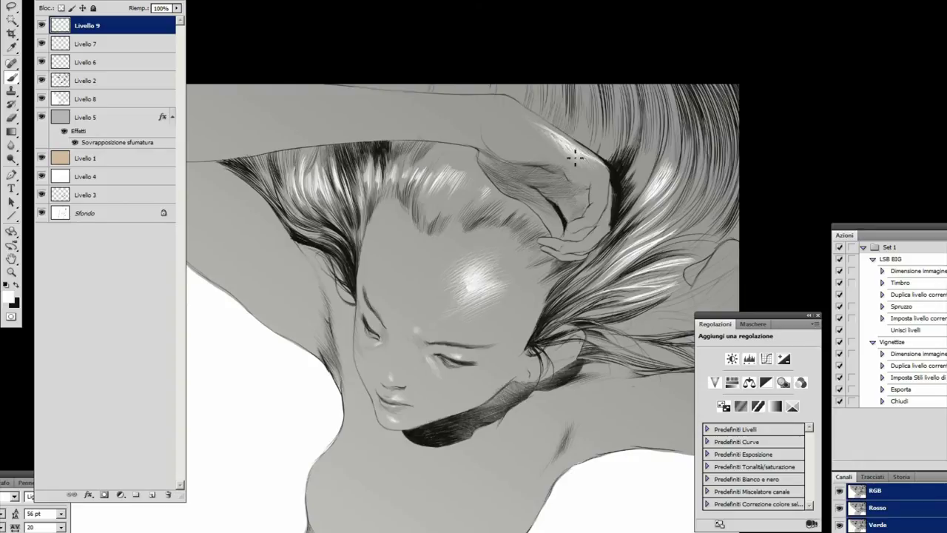
pyautogui.hotkey('ctrl', 'shift', 'alt', 'n')
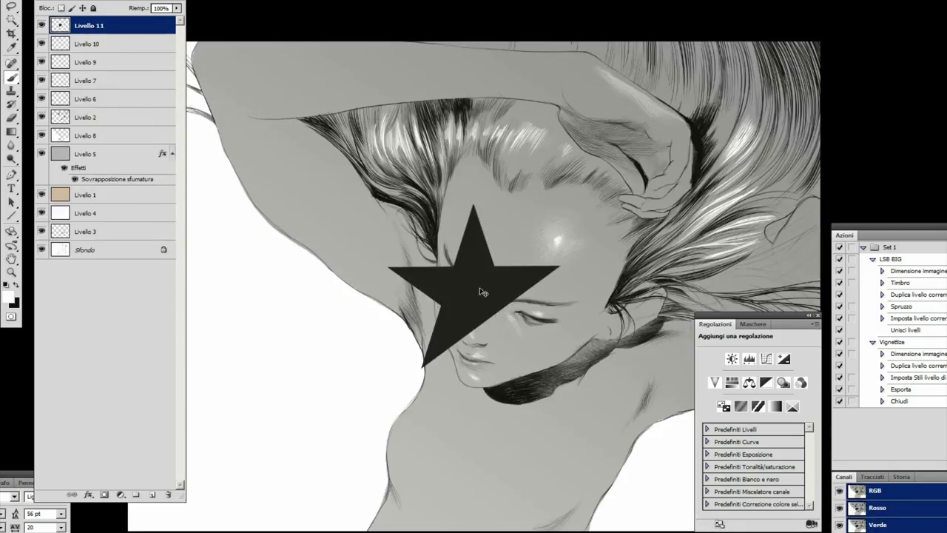
# - Type the title text 'Single Brush Study | After James Jean' on the canvas
pyautogui.write('Single Brush Study | After James Jean')
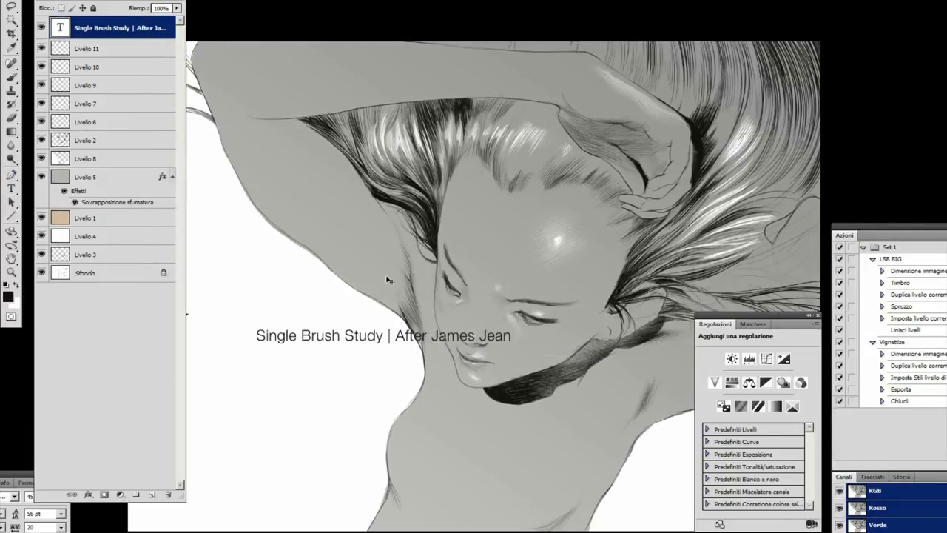